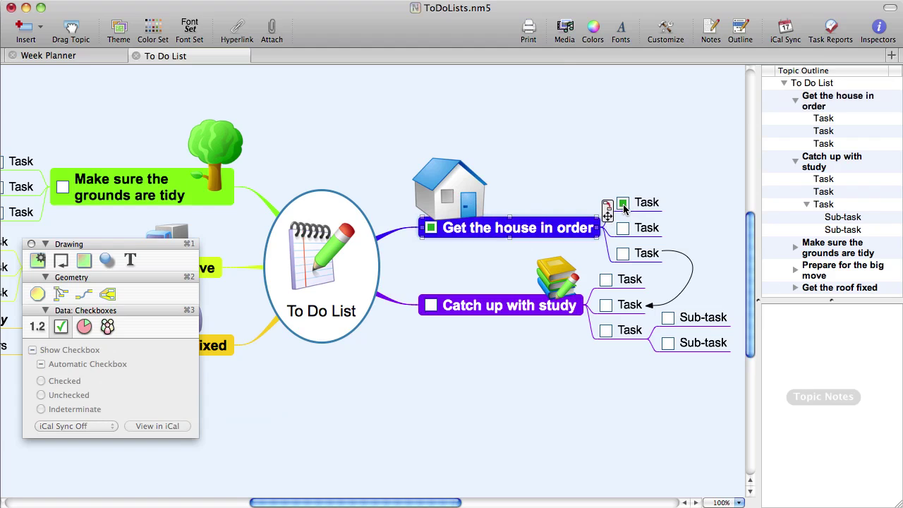
# - Check off all three tasks under the "Get the house in order" topic
pyautogui.click(622, 204)
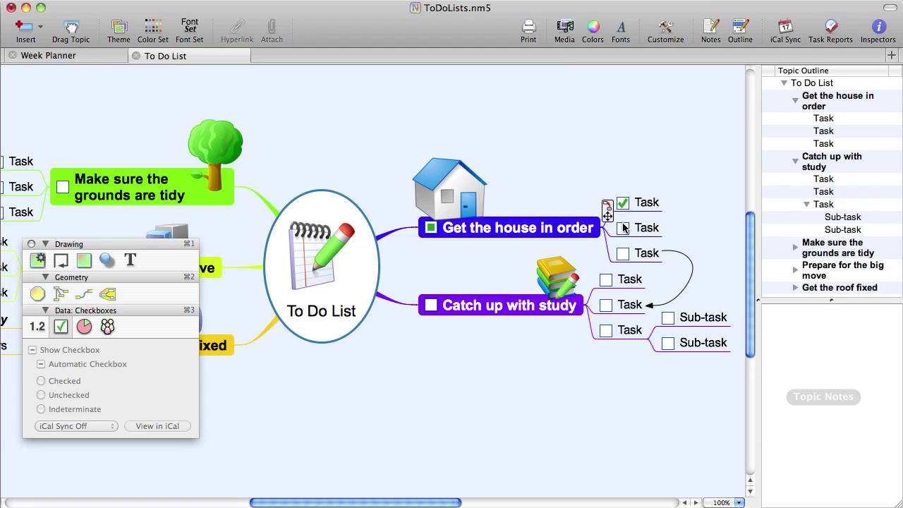
pyautogui.click(622, 228)
pyautogui.click(622, 254)
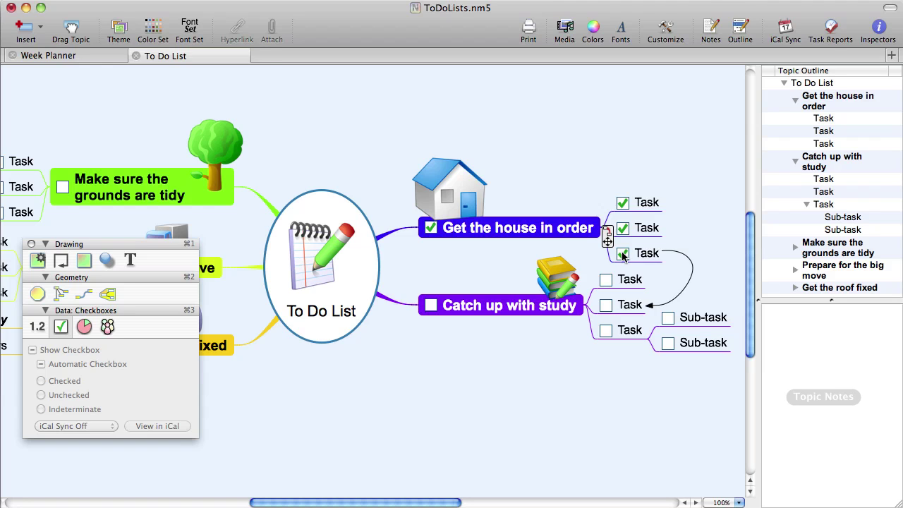
# - Turn off Automatic Checkbox for the "Get the house in order" topic, toggle its box manually, and re-enable the automatic setting
pyautogui.click(436, 228)
pyautogui.click(68, 366)
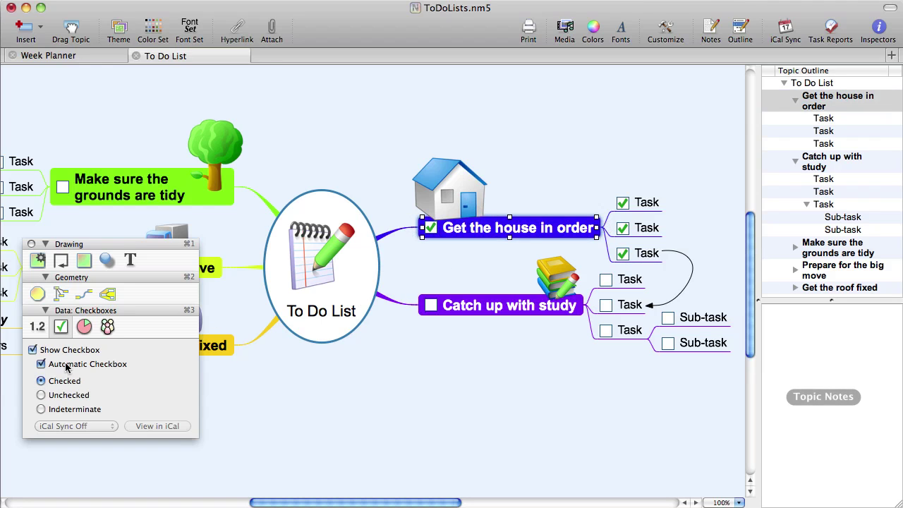
pyautogui.click(431, 228)
pyautogui.click(431, 228)
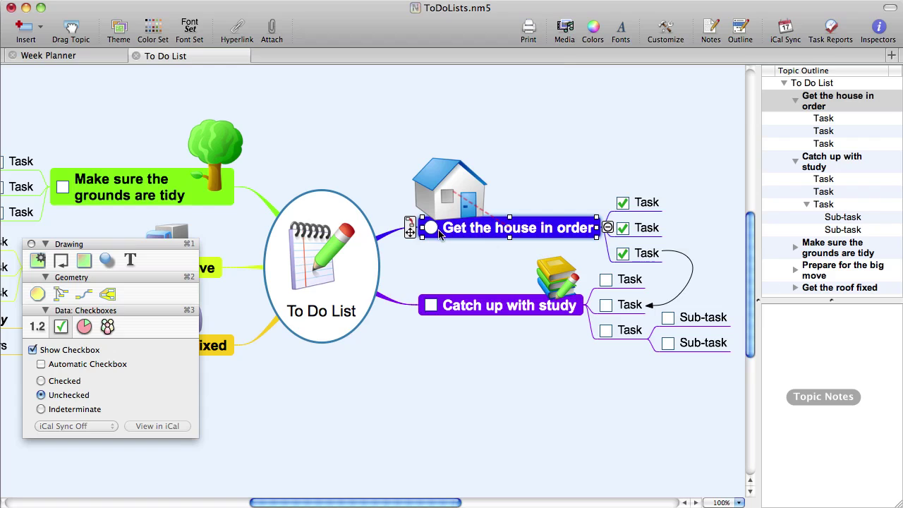
pyautogui.click(99, 365)
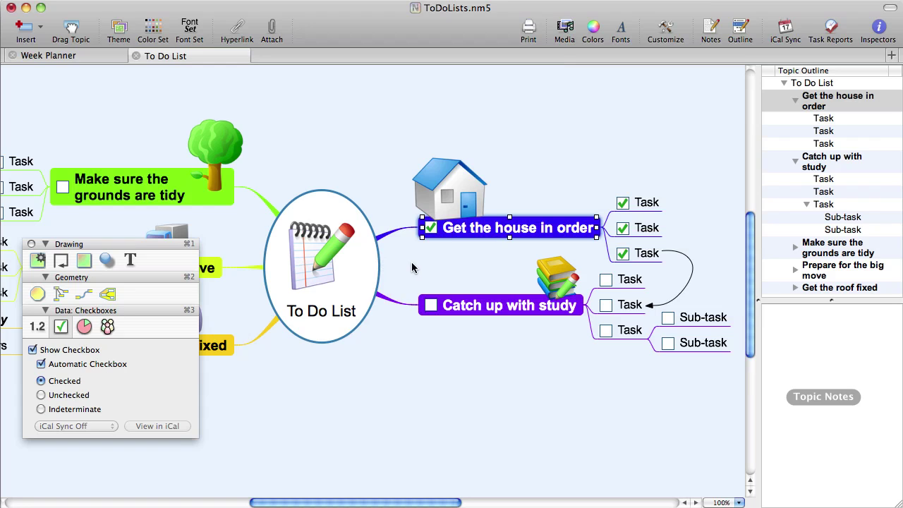
# - Uncheck and recheck "Get the house in order" through its own checkbox, and collapse its branch
pyautogui.click(431, 230)
pyautogui.click(431, 229)
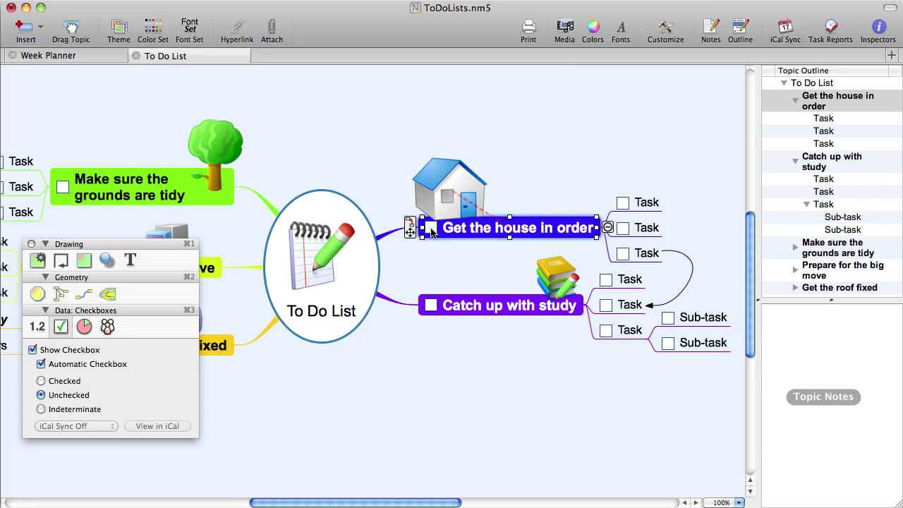
pyautogui.click(432, 231)
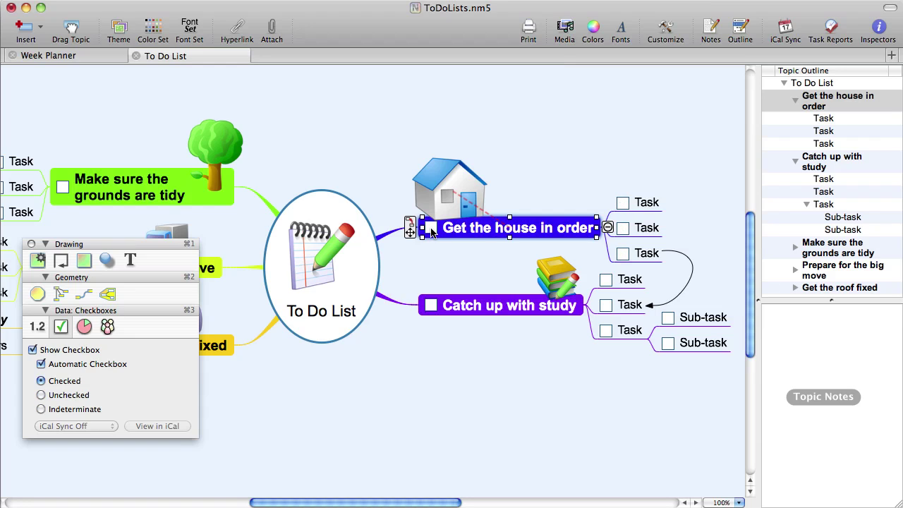
pyautogui.click(609, 231)
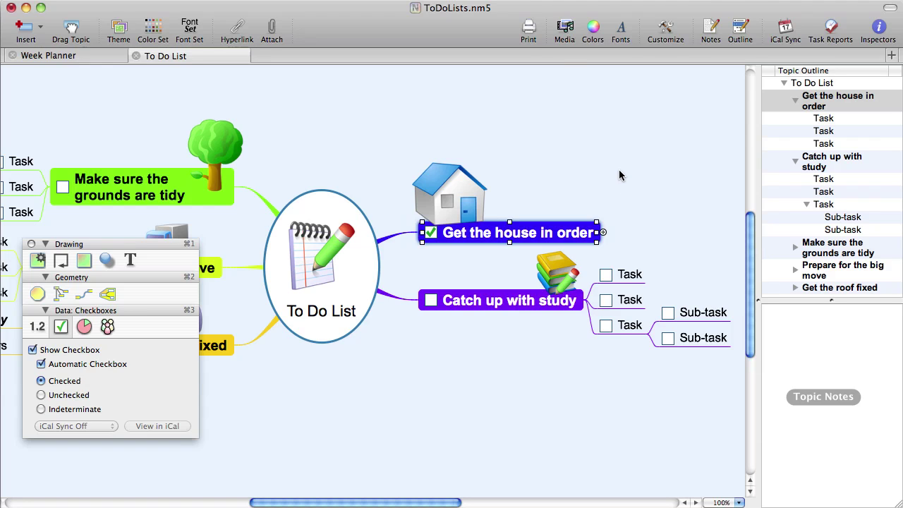
# - Remove the checkbox from the third task under "Catch up with study" and check off both of its sub-tasks
pyautogui.click(626, 328)
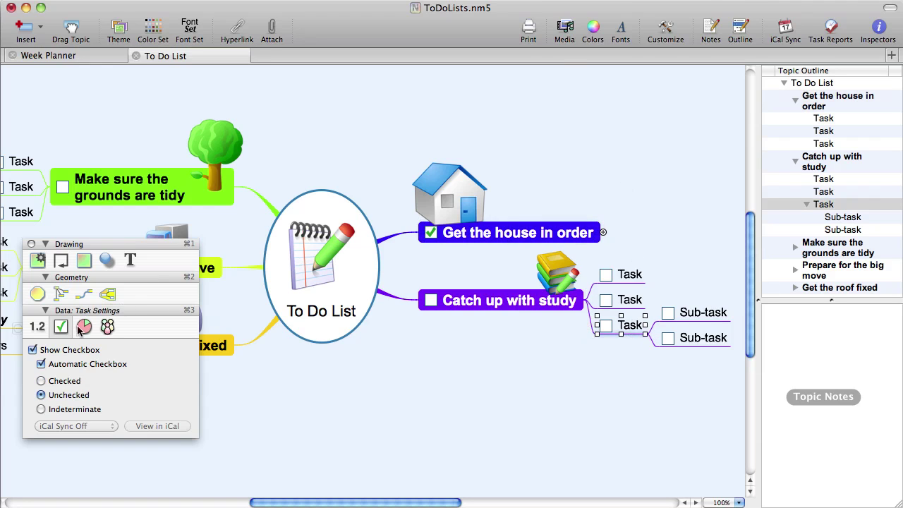
pyautogui.click(59, 352)
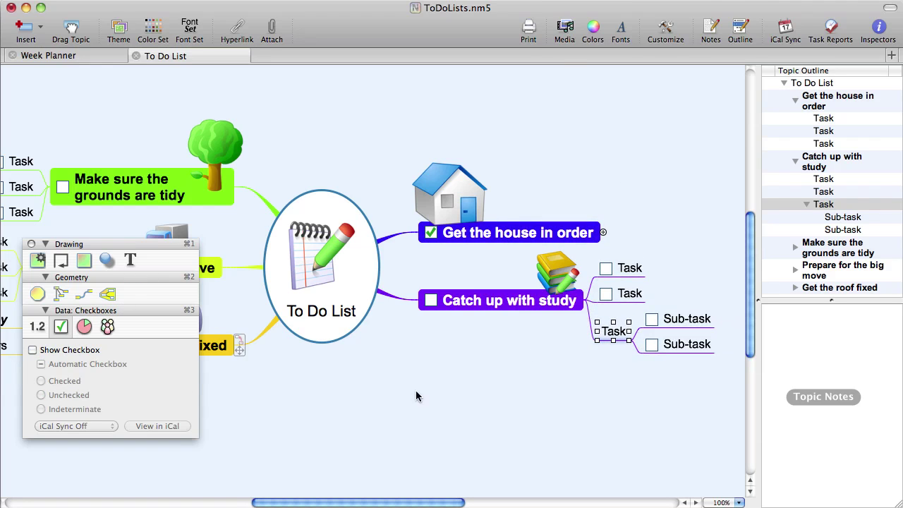
pyautogui.click(651, 321)
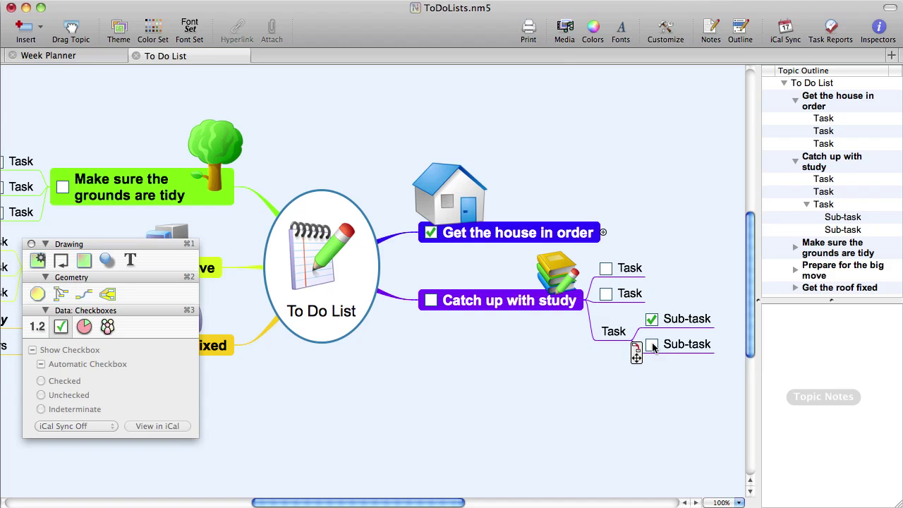
pyautogui.click(652, 346)
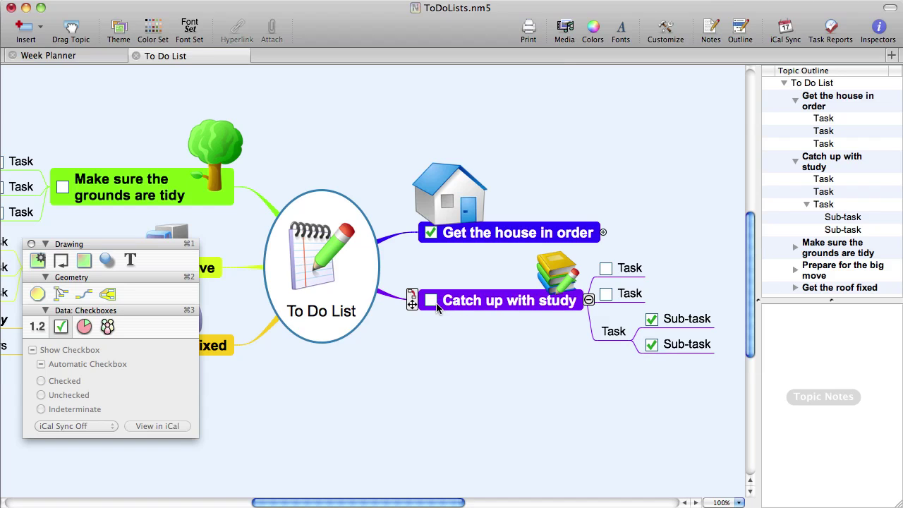
# - Toggle the "Catch up with study" topic's own checkbox
pyautogui.click(431, 301)
pyautogui.click(430, 301)
pyautogui.click(431, 301)
# - Enable synchronizing topics with checkboxes with iCal To Do items and run the synchronization
pyautogui.click(784, 31)
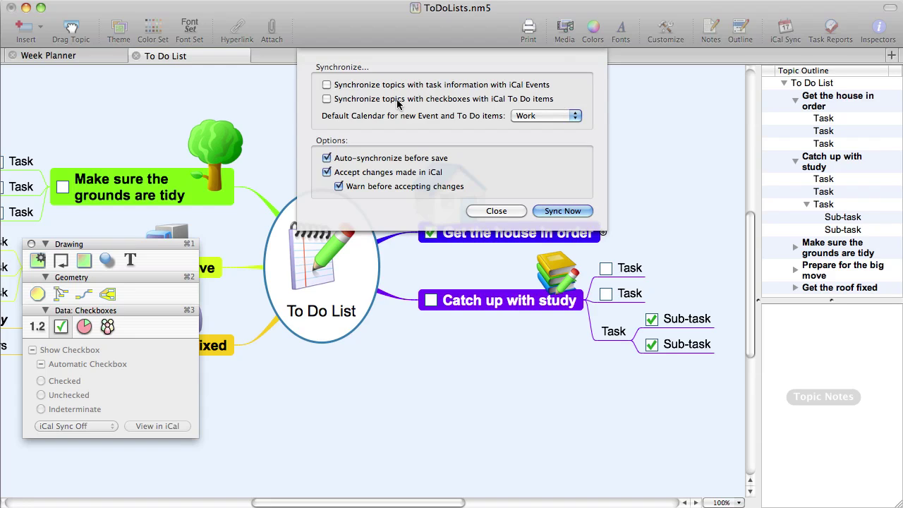
pyautogui.click(327, 100)
pyautogui.click(435, 188)
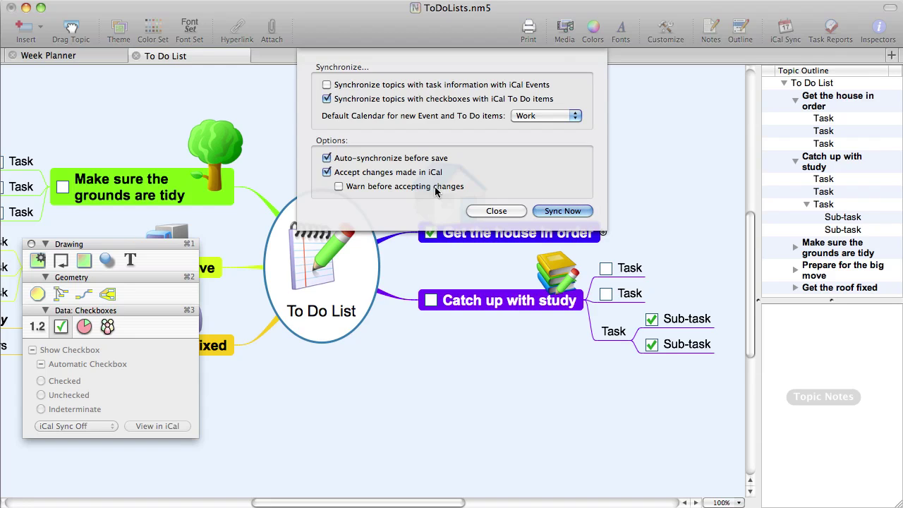
pyautogui.click(436, 191)
pyautogui.click(564, 211)
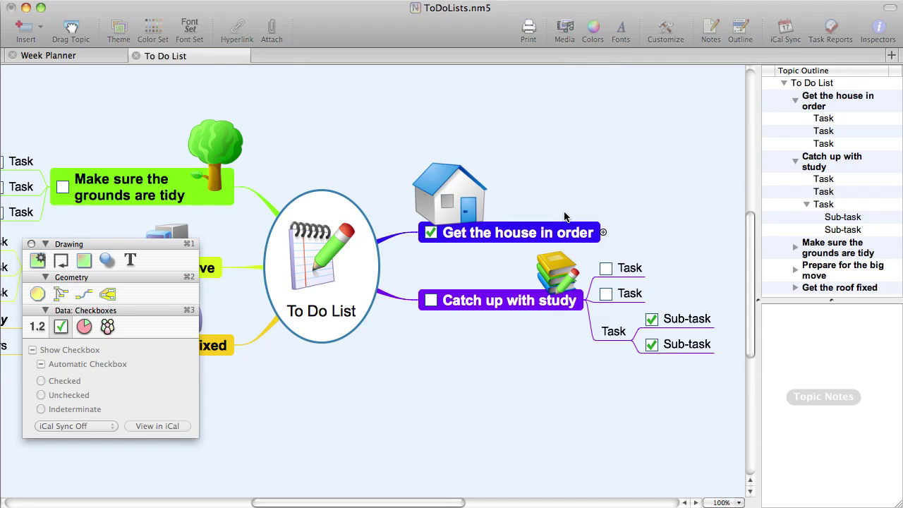
# - View the "Get the house in order" to-do item in iCal and return to the mind map
pyautogui.click(487, 237)
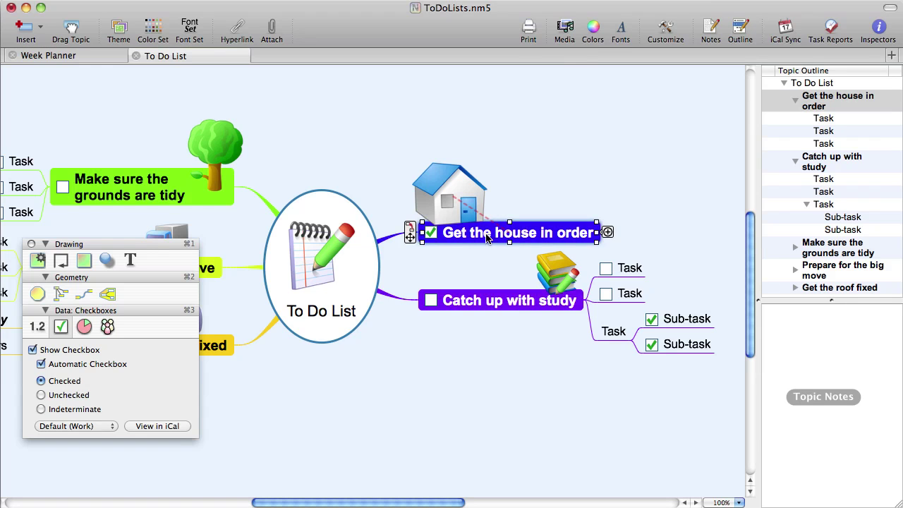
pyautogui.click(152, 426)
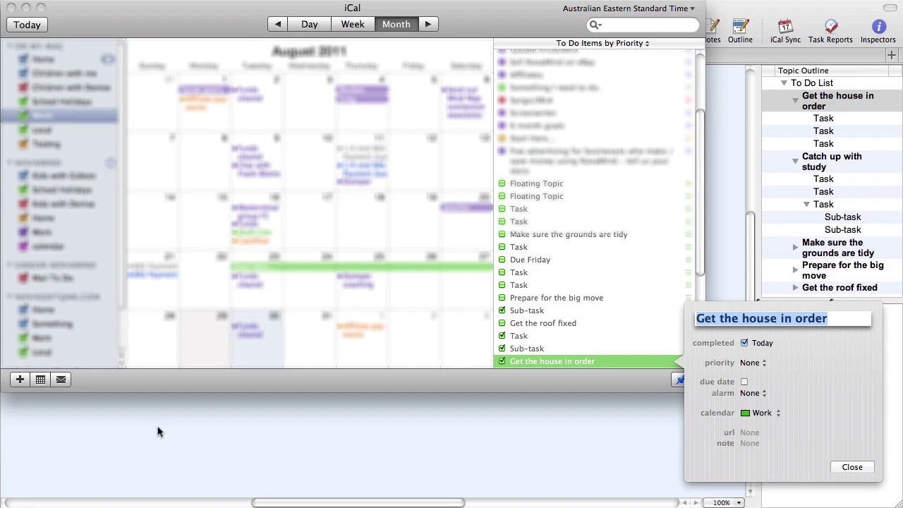
pyautogui.click(496, 460)
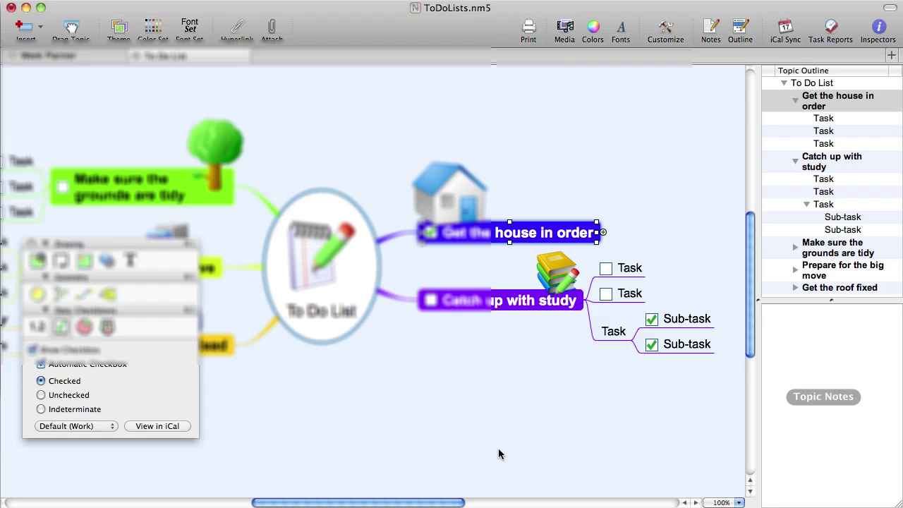
# - Add the note "This is a note" to the "Get the house in order" topic and synchronize it with iCal
pyautogui.click(804, 346)
pyautogui.write('This is')
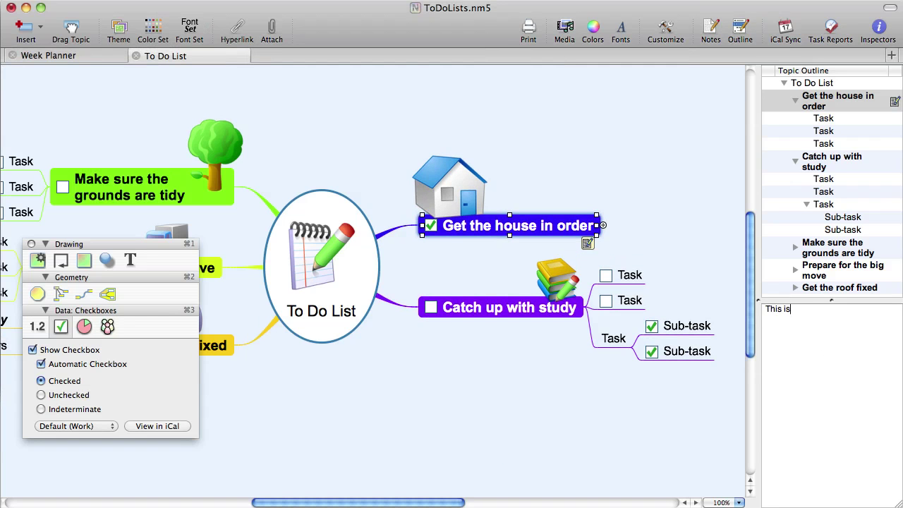
pyautogui.write(' a note')
pyautogui.click(786, 31)
pyautogui.click(552, 211)
# - In iCal, set a Message with Sound alarm on the "Get the house in order" to-do item and return to the mind map
pyautogui.click(168, 427)
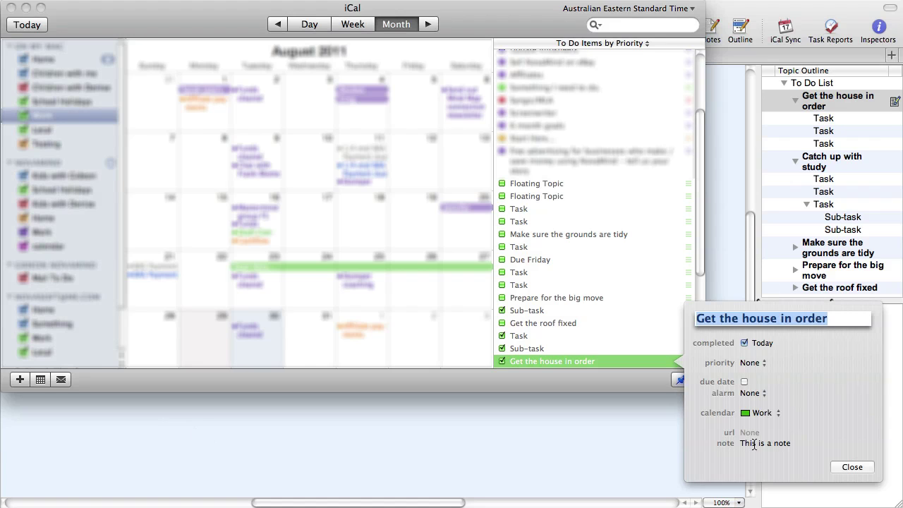
pyautogui.click(761, 393)
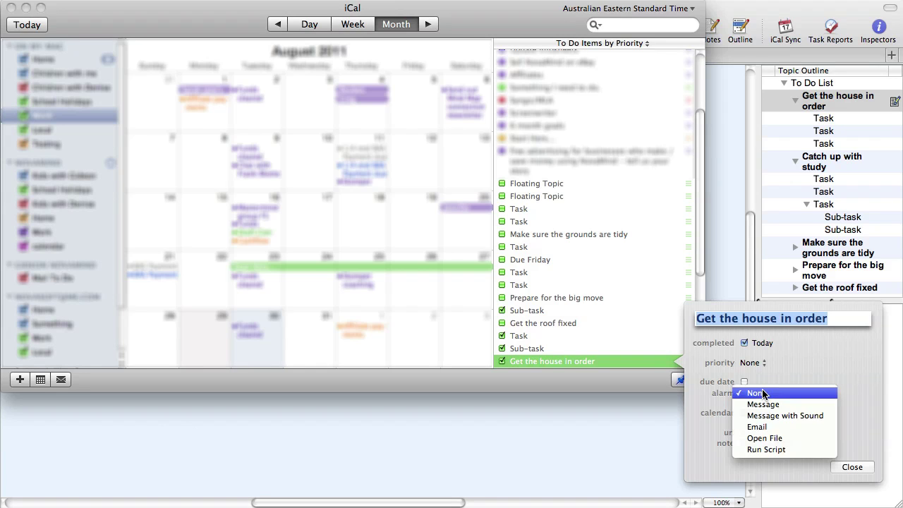
pyautogui.click(765, 416)
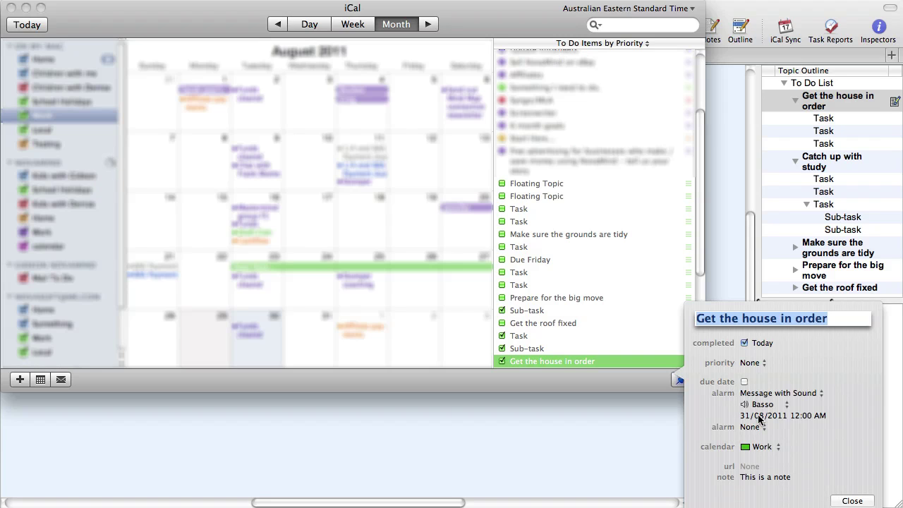
pyautogui.click(855, 500)
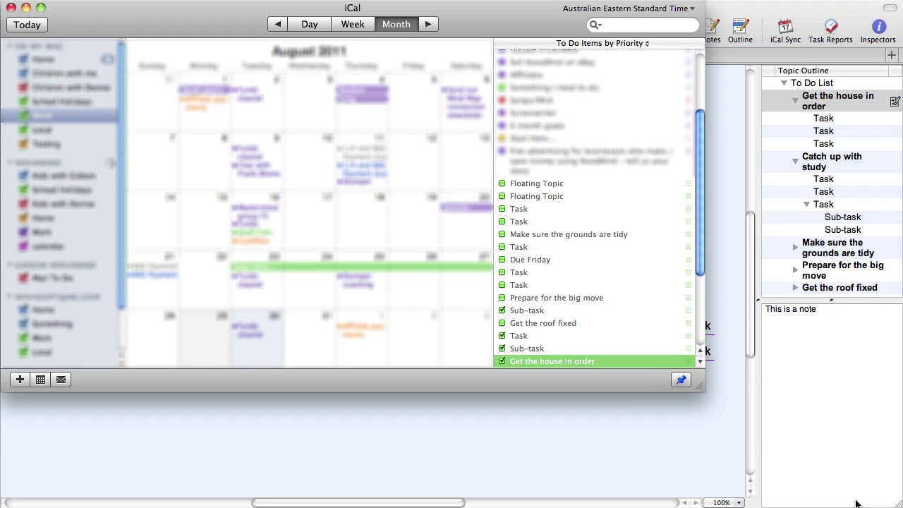
pyautogui.click(752, 480)
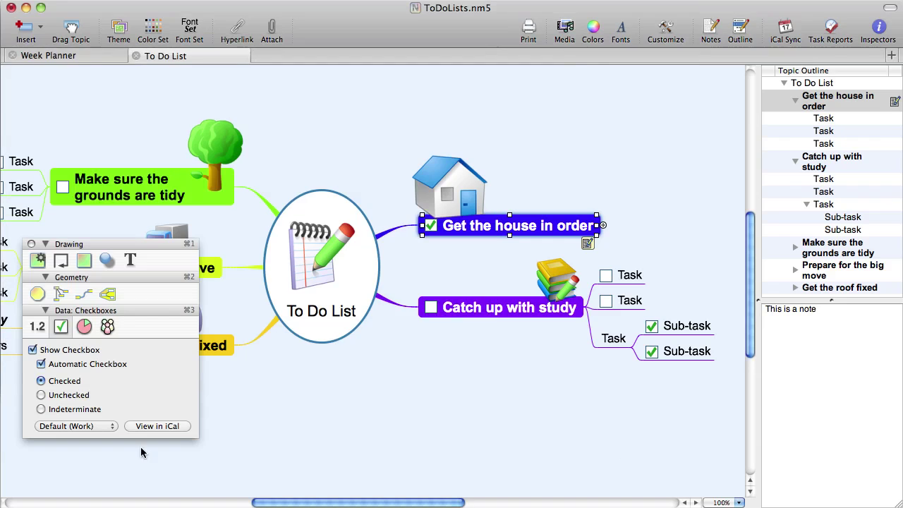
# - Assign the "Get the house in order" topic to the Home calendar, synchronize, and view its to-do item in iCal
pyautogui.click(81, 426)
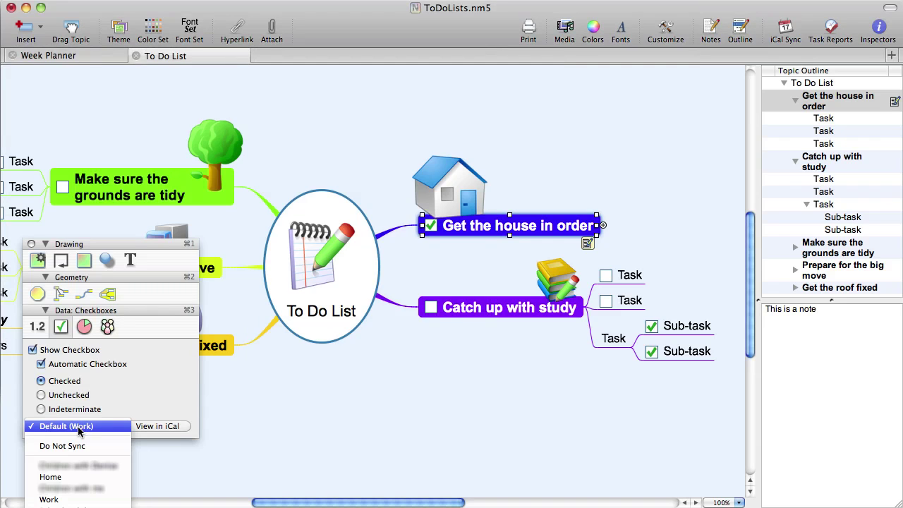
pyautogui.click(83, 479)
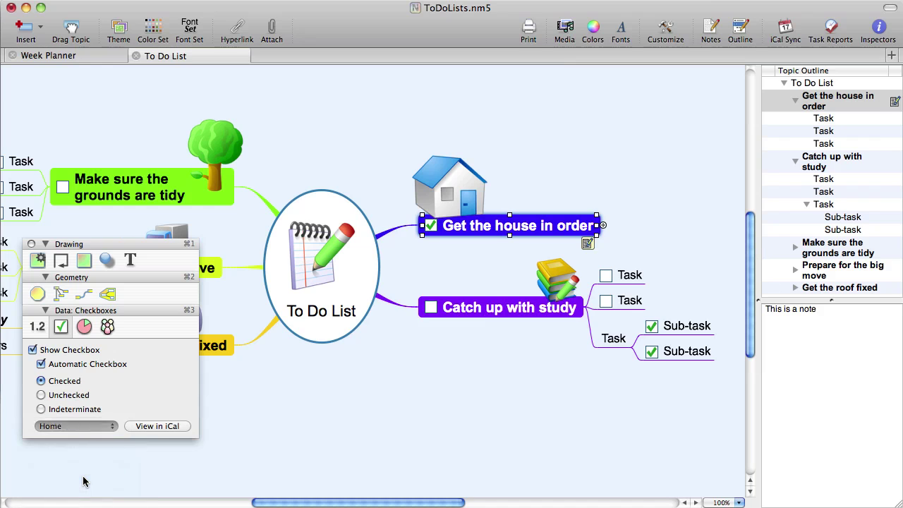
pyautogui.click(783, 32)
pyautogui.click(552, 200)
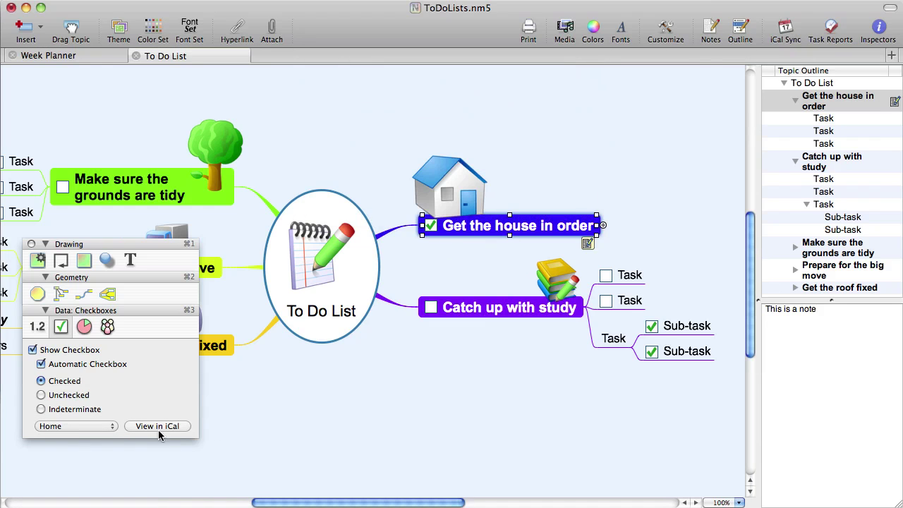
pyautogui.click(157, 425)
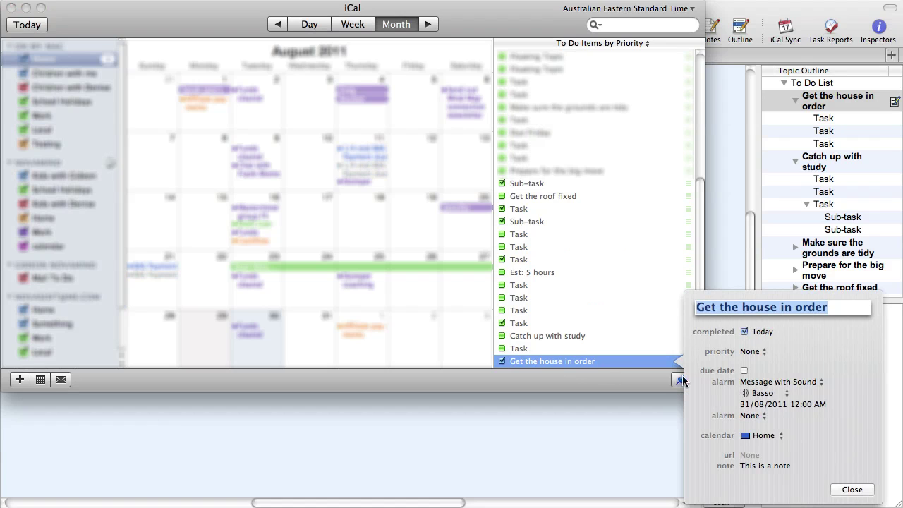